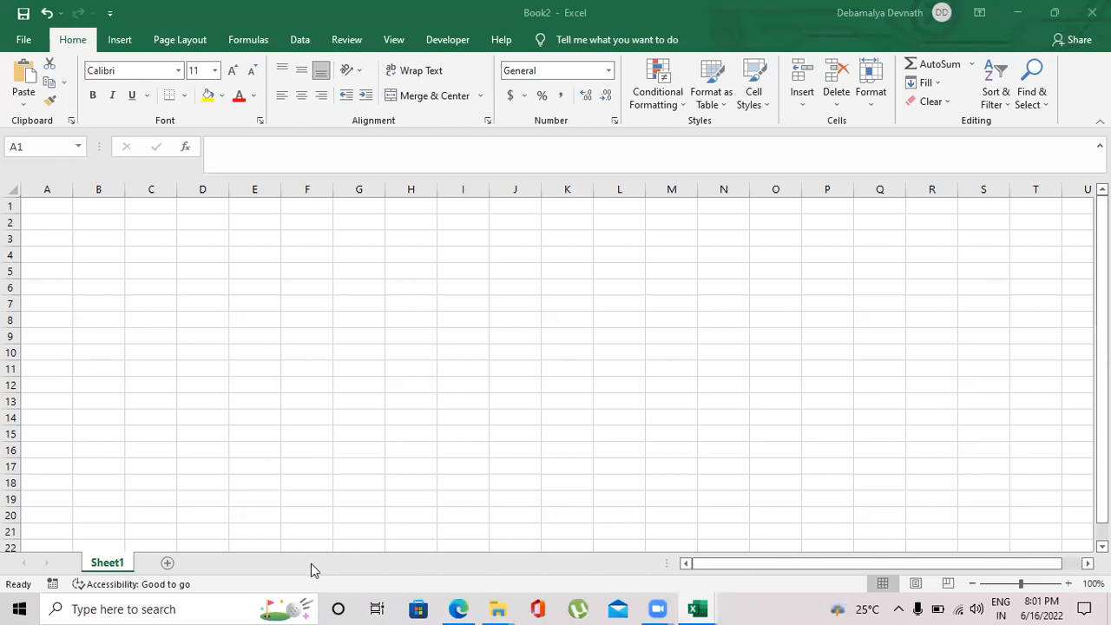
# Import Sheet1 of the New Duplicate workbook from file and open it for transformation in the Power Query Editor.
pyautogui.click(300, 38)
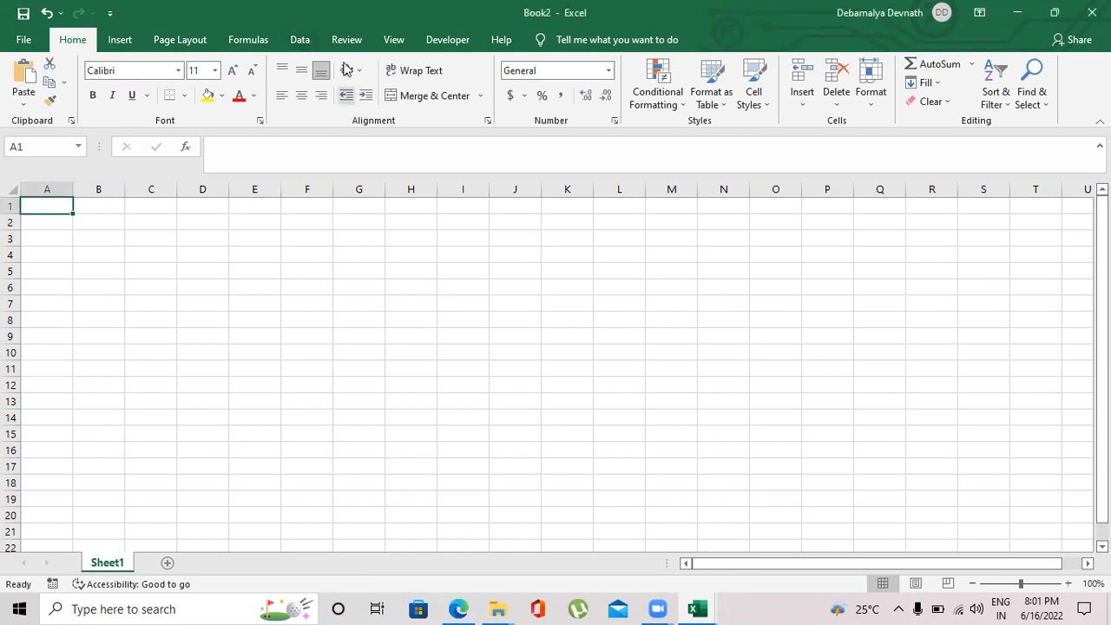
pyautogui.click(304, 42)
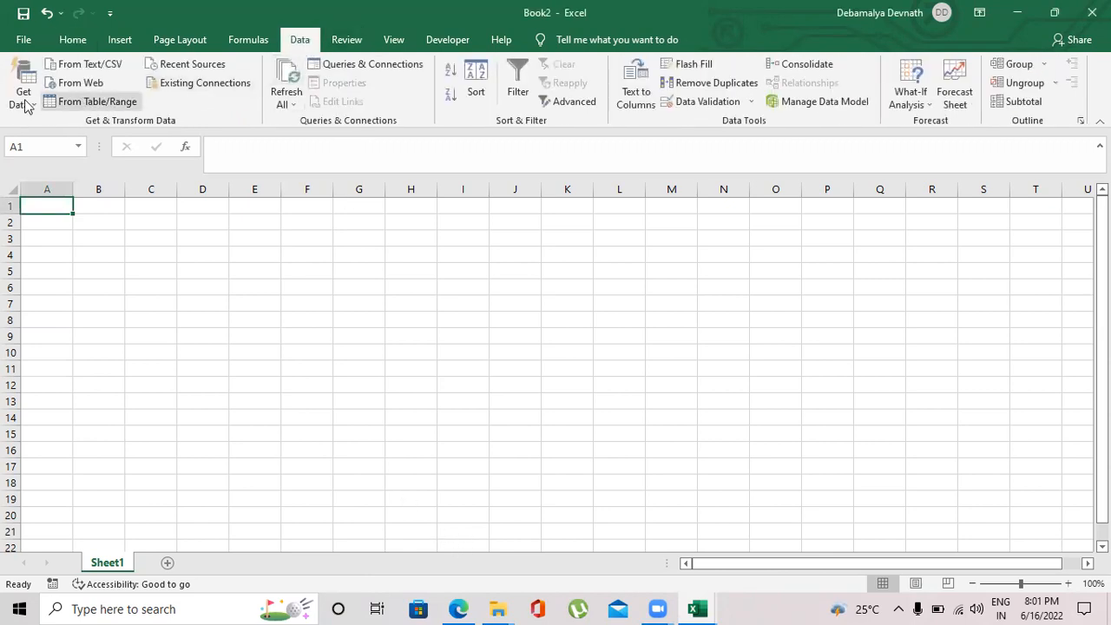
pyautogui.click(23, 94)
pyautogui.moveTo(65, 132)
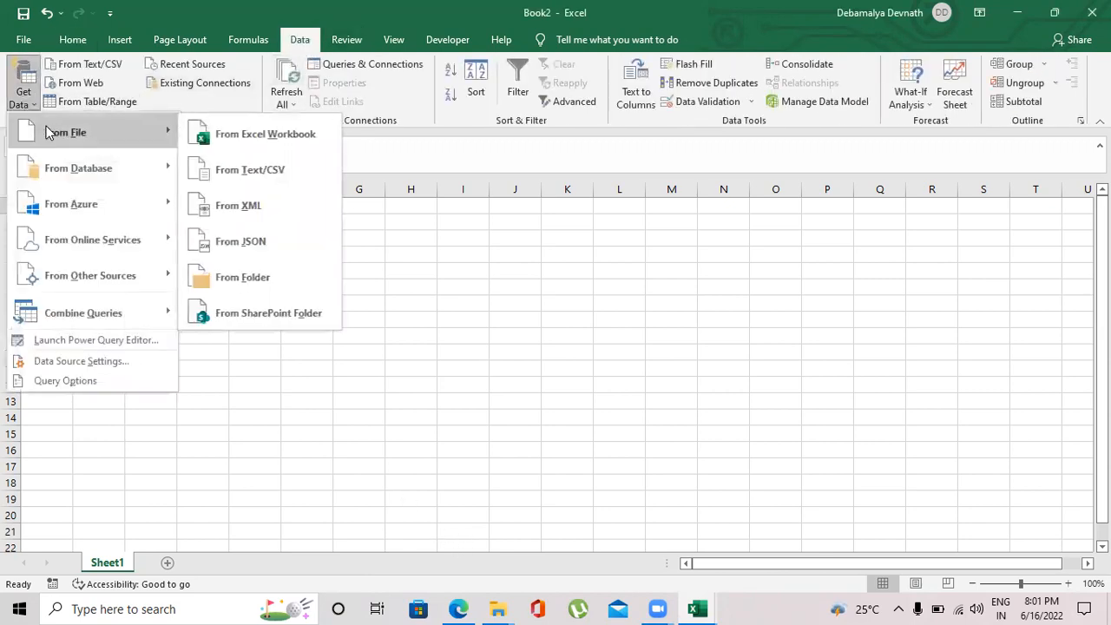
pyautogui.click(266, 146)
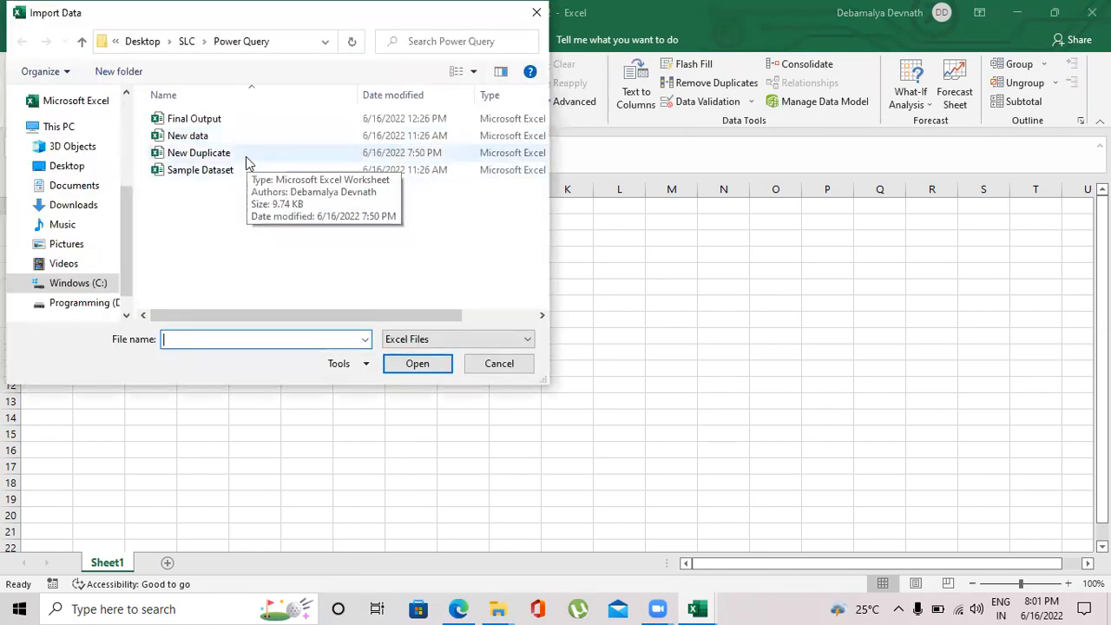
pyautogui.click(246, 156)
pyautogui.click(415, 364)
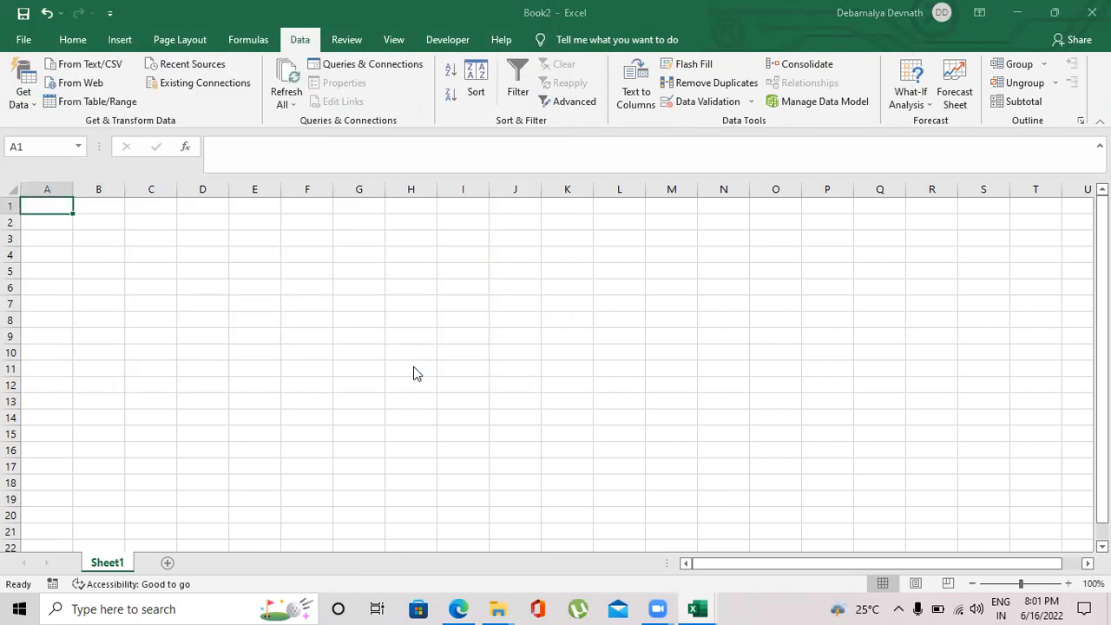
pyautogui.click(296, 173)
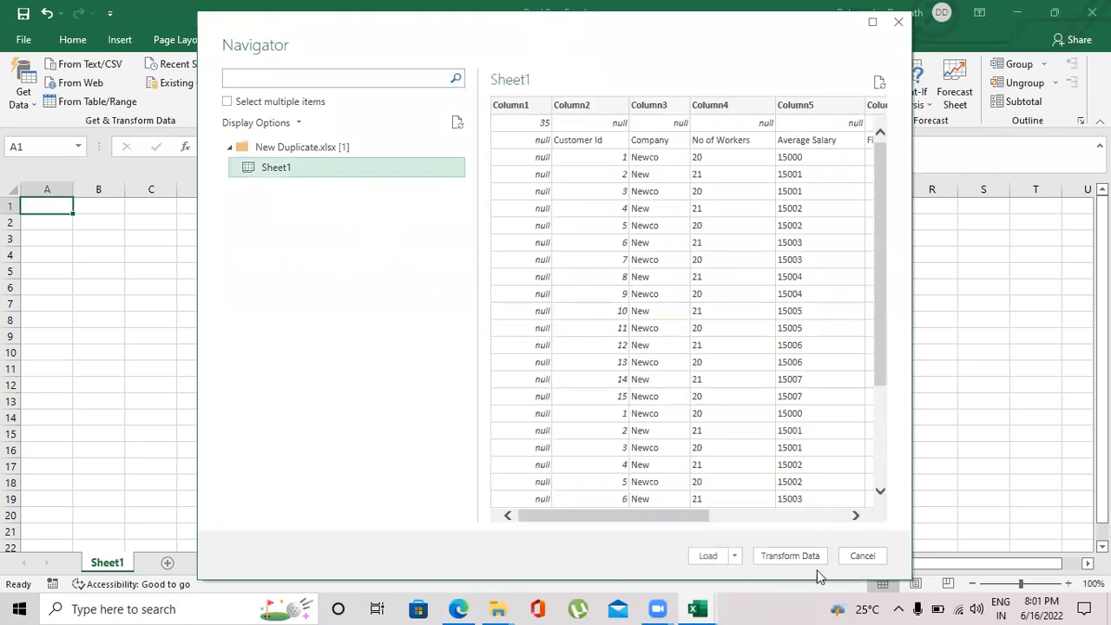
pyautogui.click(789, 556)
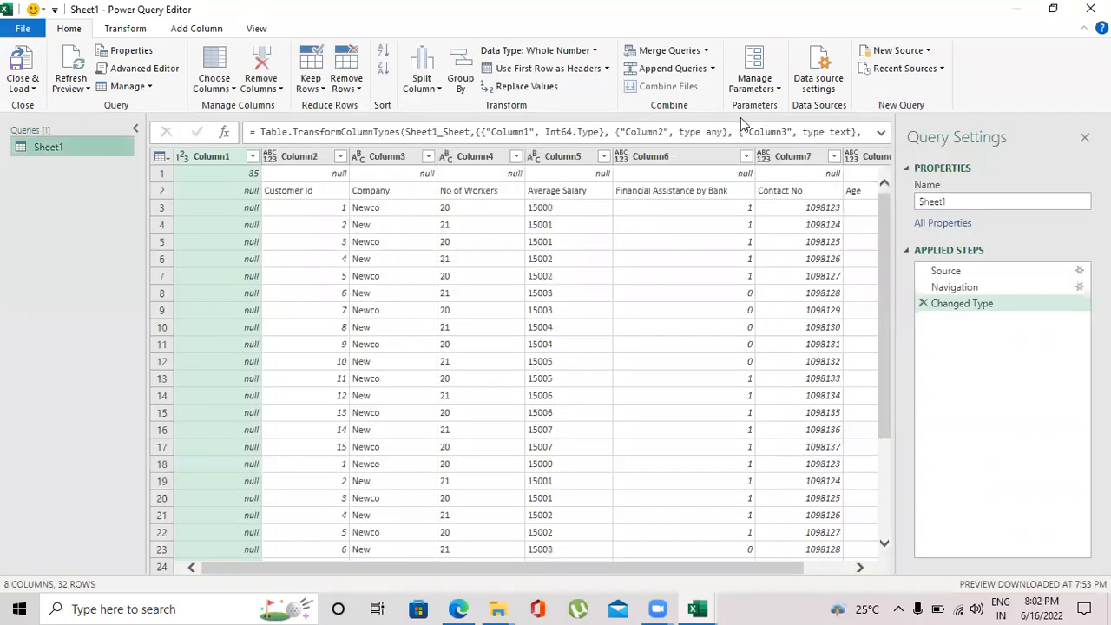
# Remove the top 1 row from the table.
pyautogui.click(160, 177)
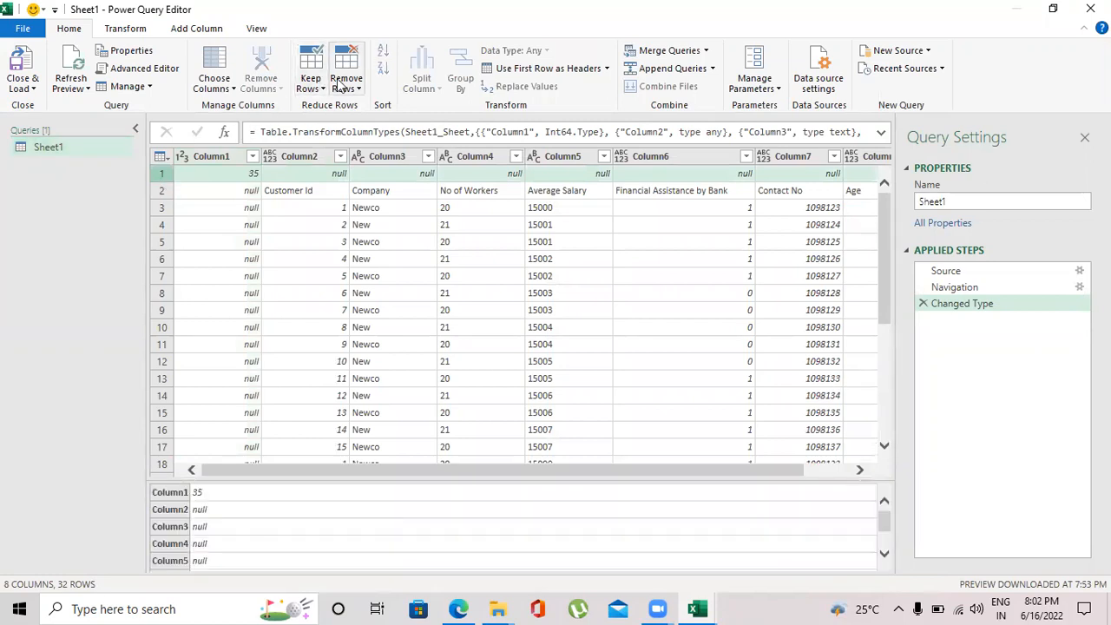
pyautogui.click(348, 85)
pyautogui.click(365, 102)
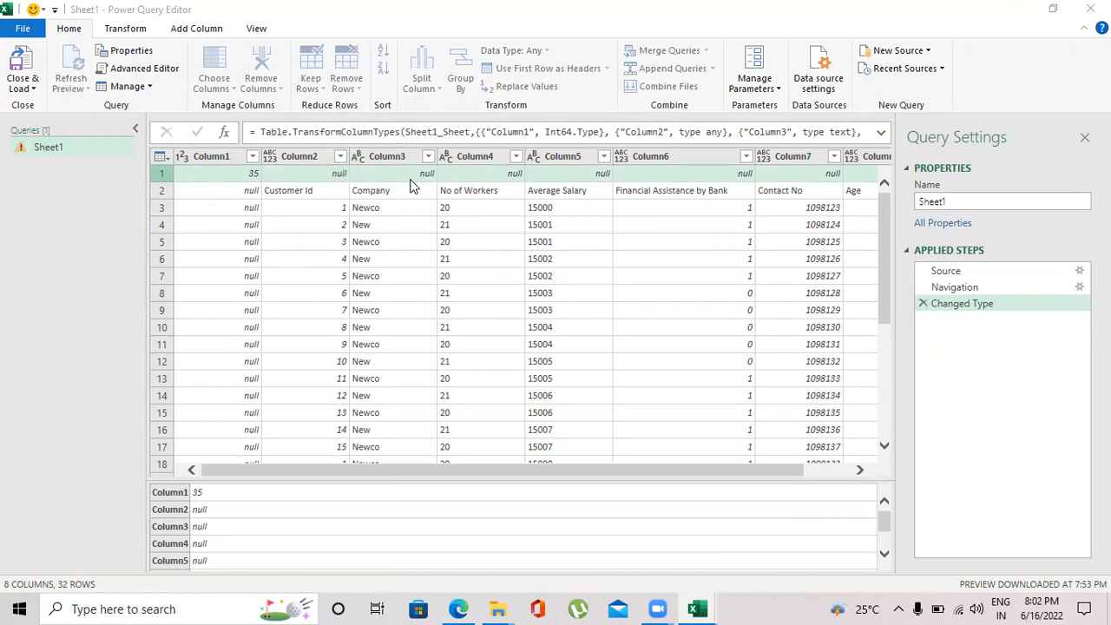
pyautogui.write('1')
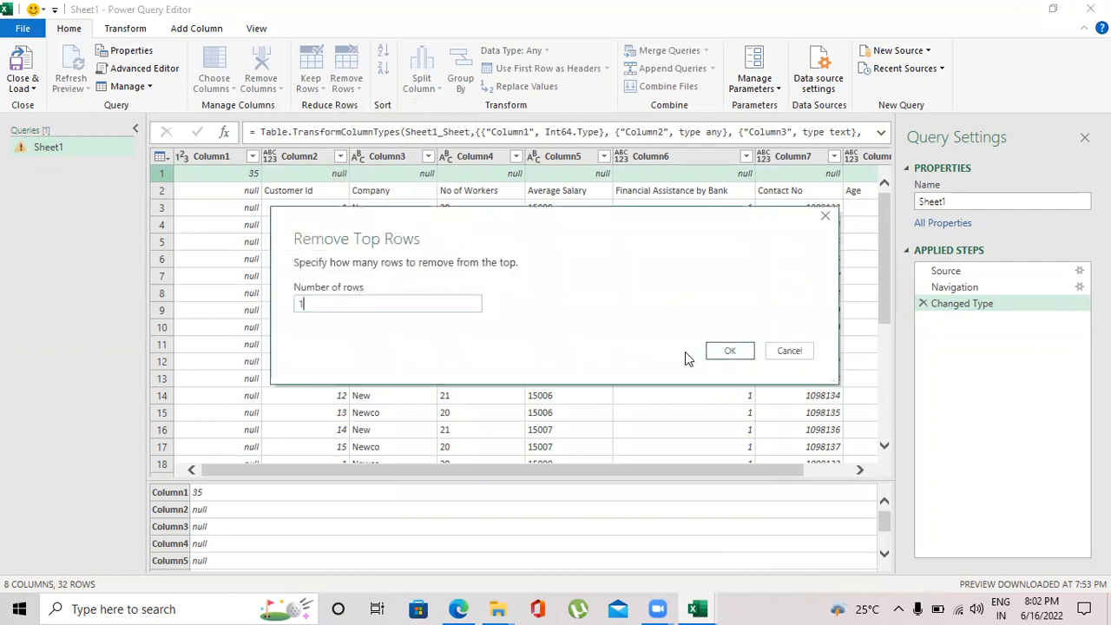
pyautogui.click(729, 351)
# Remove Column1 and promote the first row to column headers.
pyautogui.rightClick(221, 156)
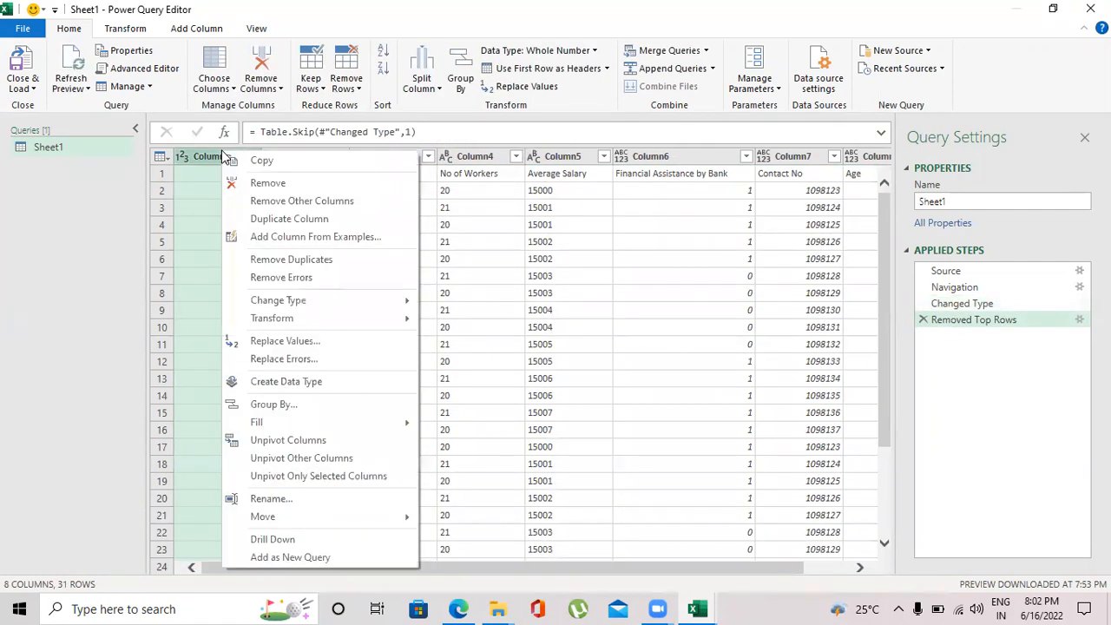
pyautogui.click(259, 184)
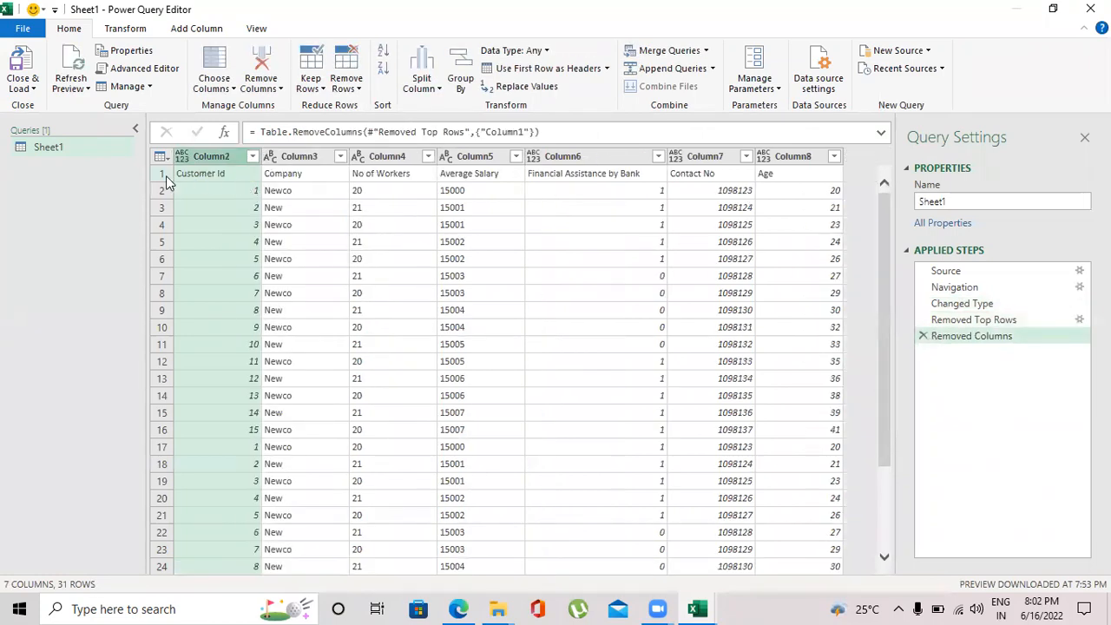
pyautogui.click(539, 70)
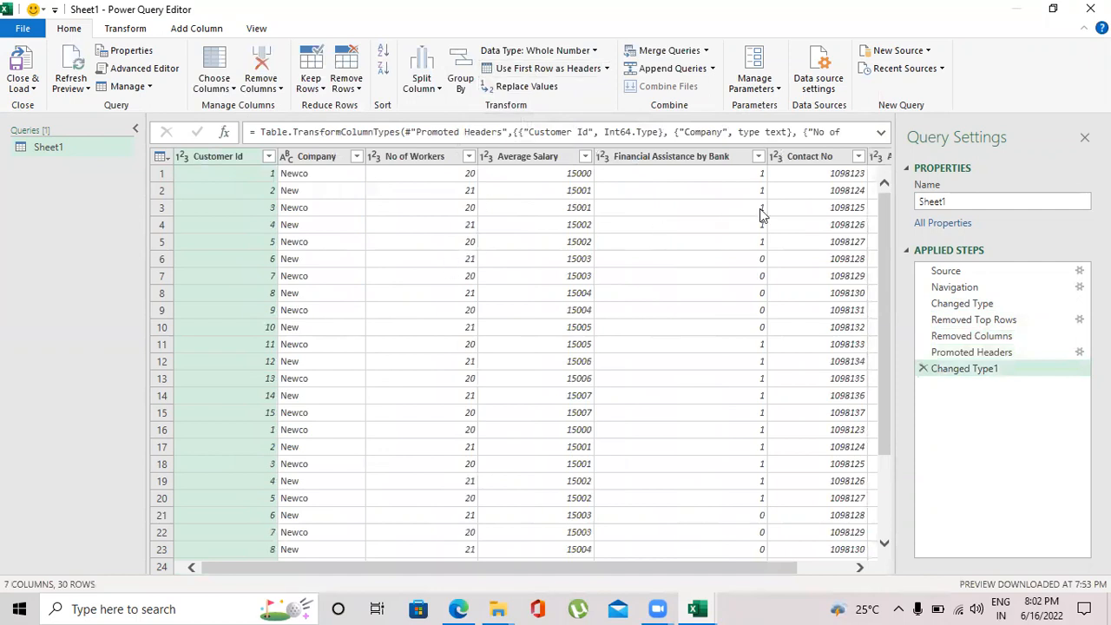
# Remove duplicate rows based on Customer Id and delete that applied step again.
pyautogui.moveTo(882, 194)
pyautogui.mouseDown()
pyautogui.moveTo(879, 320)
pyautogui.moveTo(882, 165)
pyautogui.moveTo(882, 351)
pyautogui.moveTo(877, 244)
pyautogui.moveTo(895, 176)
pyautogui.mouseUp()
pyautogui.moveTo(879, 274); pyautogui.dragTo(868, 384)
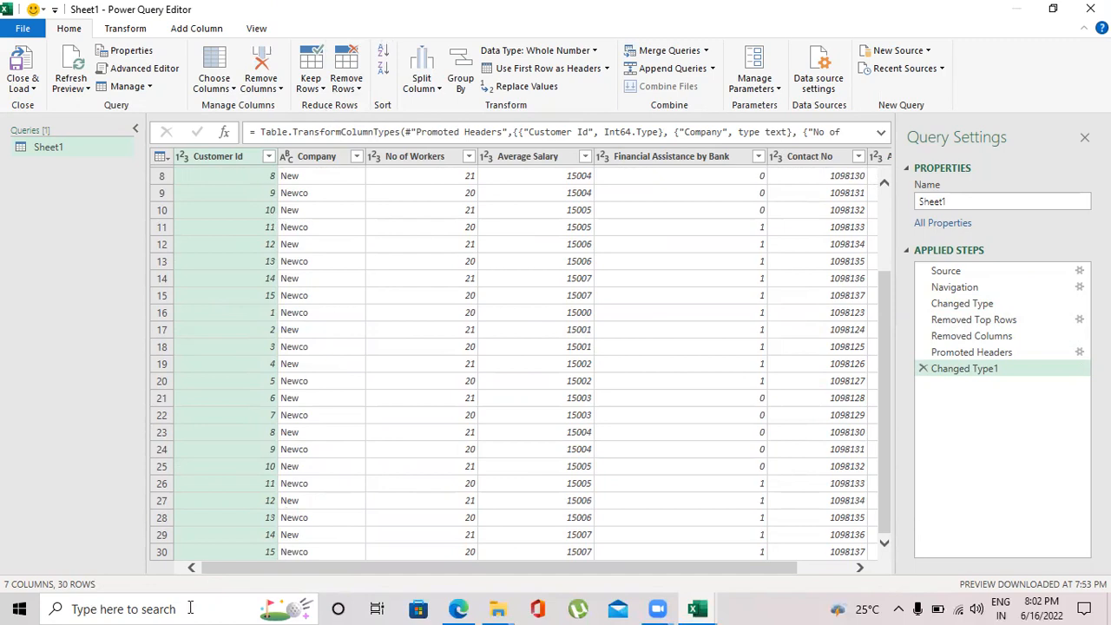
pyautogui.click(358, 90)
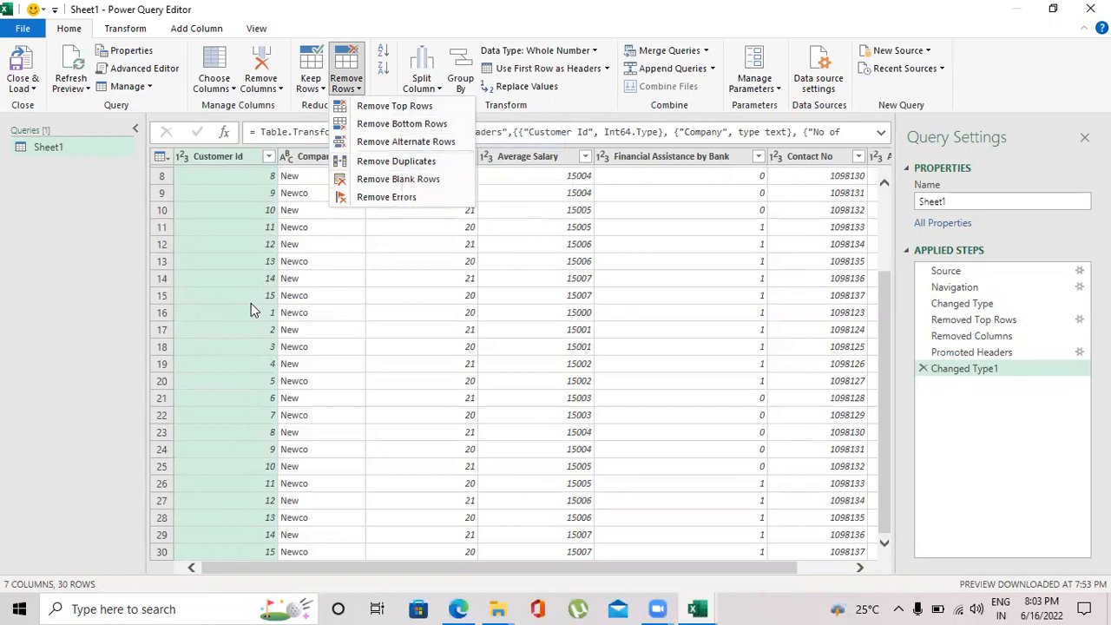
pyautogui.click(395, 163)
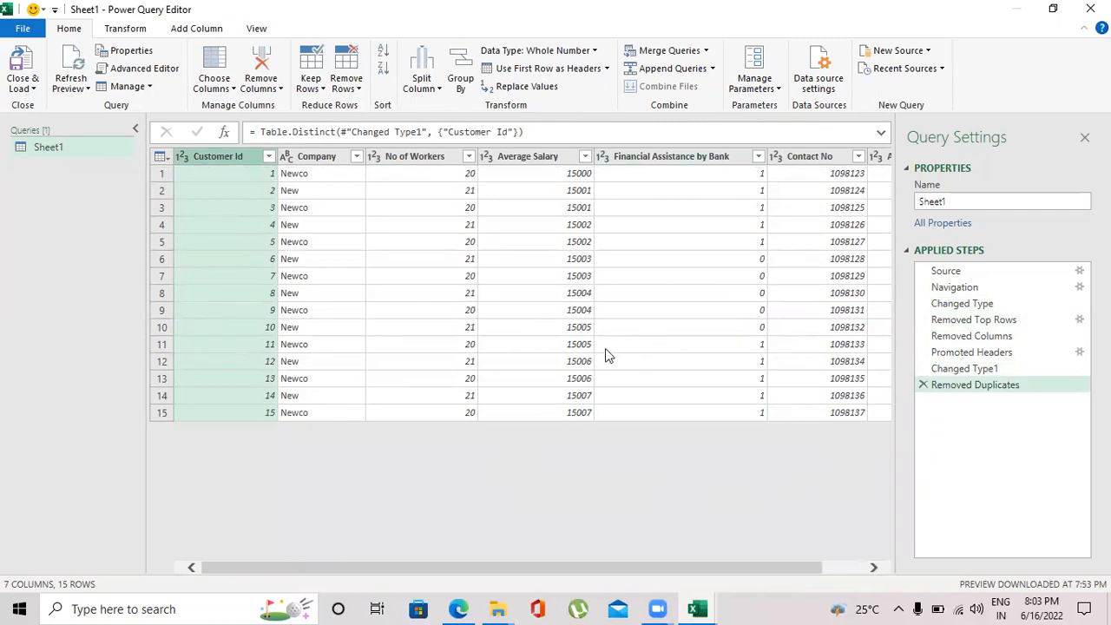
pyautogui.click(924, 386)
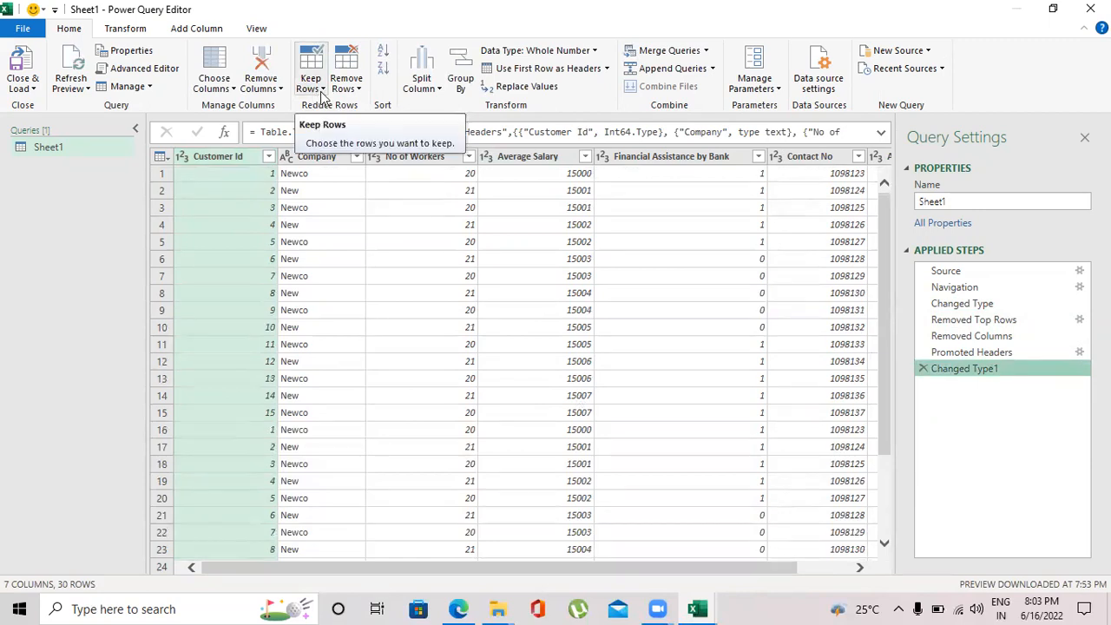
# Keep a range of 7 rows starting at row 6 and delete that applied step again.
pyautogui.click(322, 90)
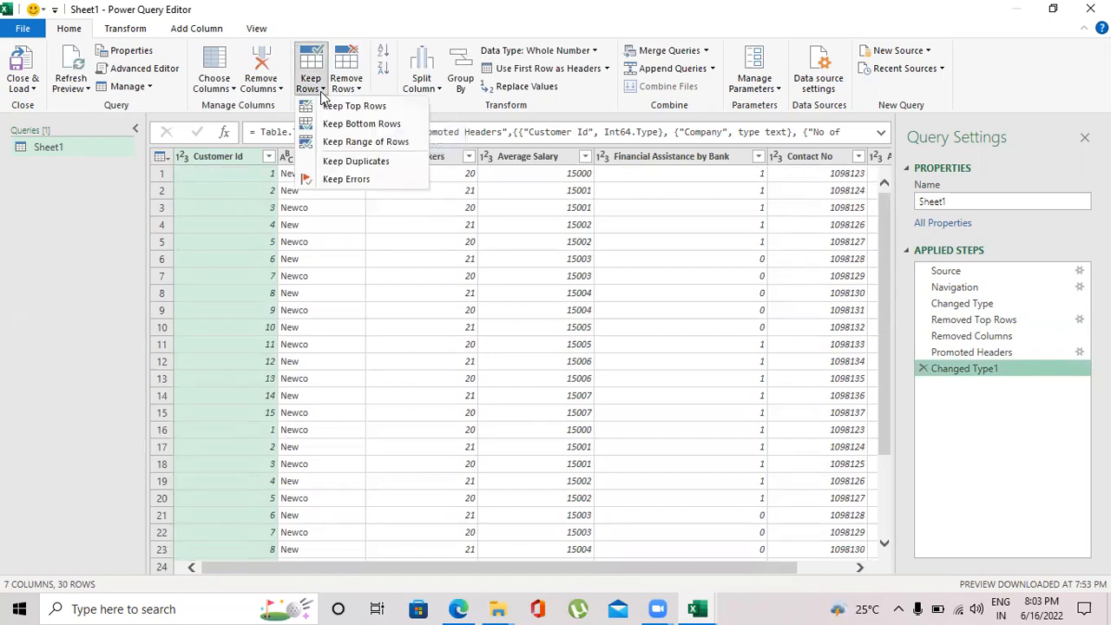
pyautogui.click(355, 143)
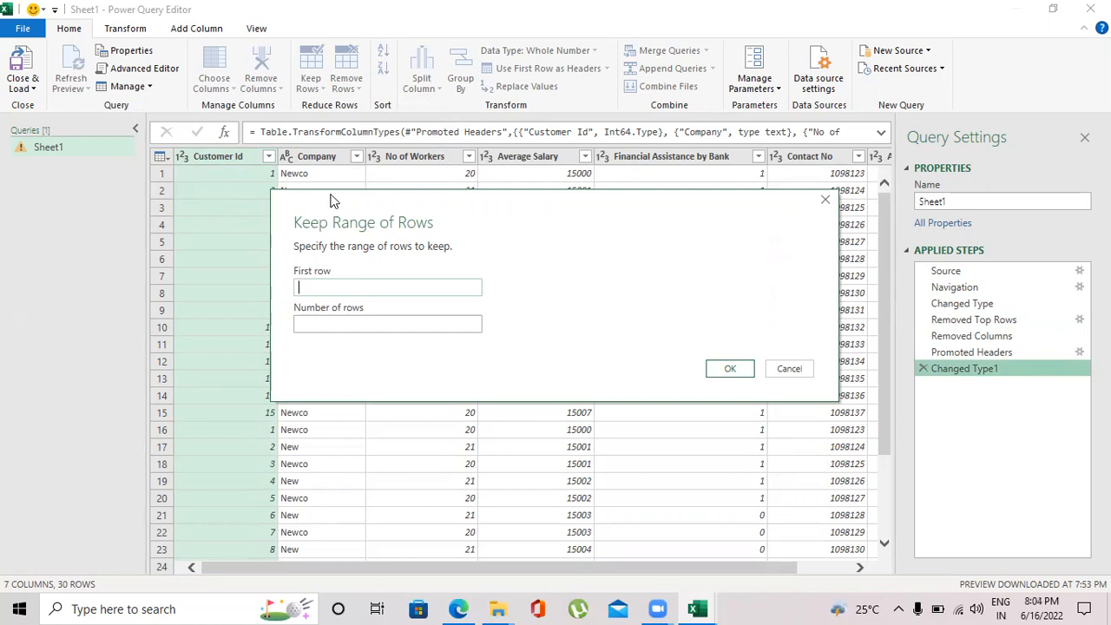
pyautogui.moveTo(334, 201); pyautogui.dragTo(291, 21)
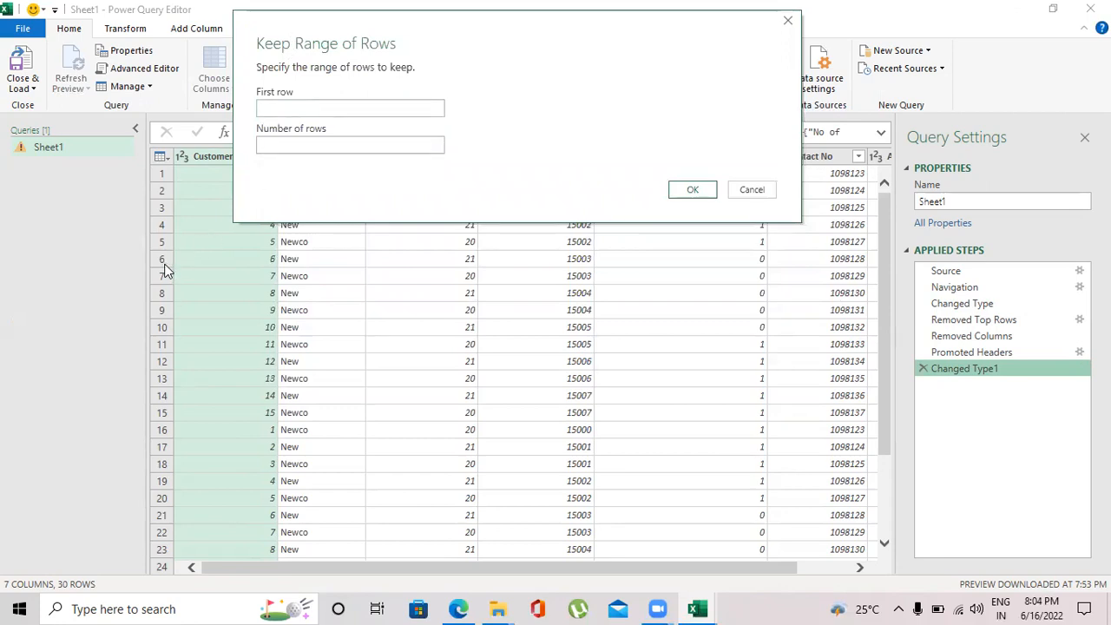
pyautogui.click(288, 111)
pyautogui.write('6')
pyautogui.click(306, 145)
pyautogui.write('7')
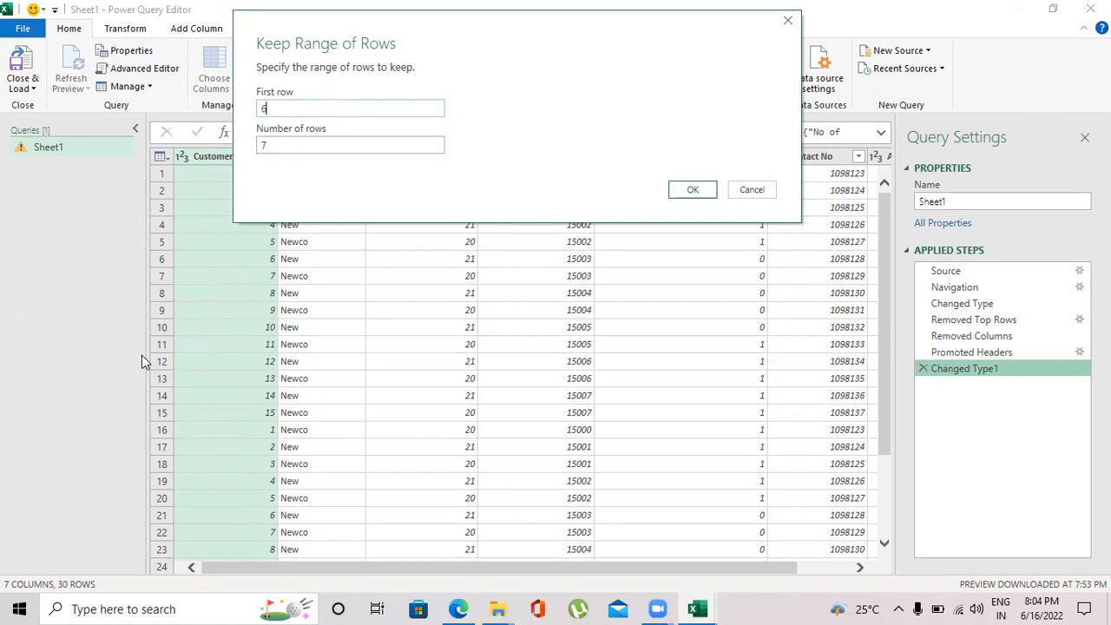
pyautogui.doubleClick(262, 110)
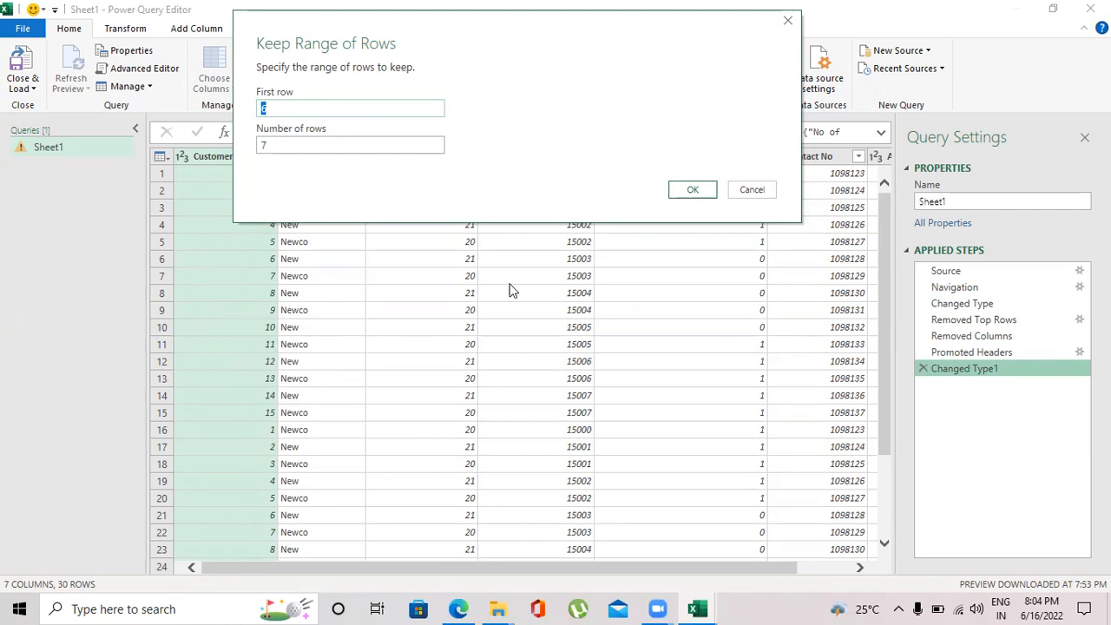
pyautogui.click(698, 193)
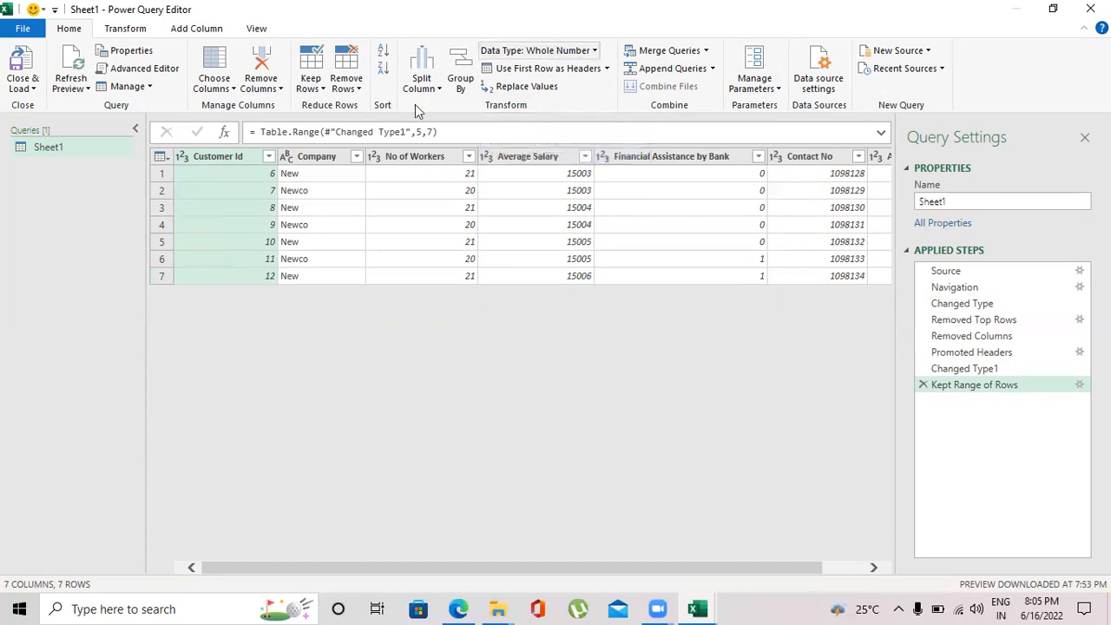
pyautogui.click(922, 385)
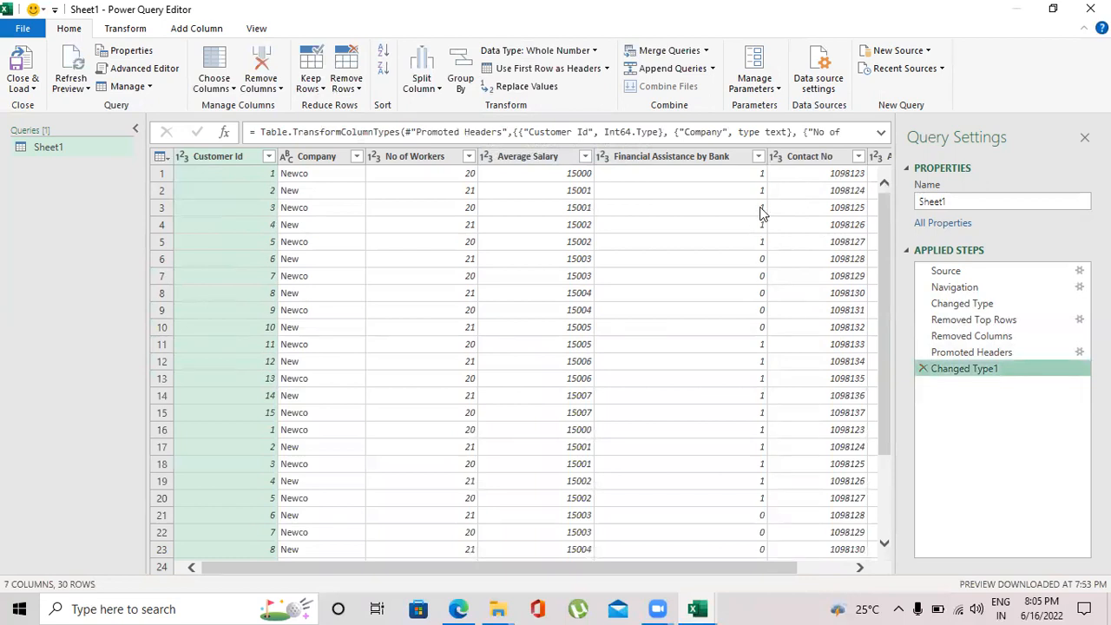
# Remove duplicate rows based on the Customer Id column.
pyautogui.click(346, 80)
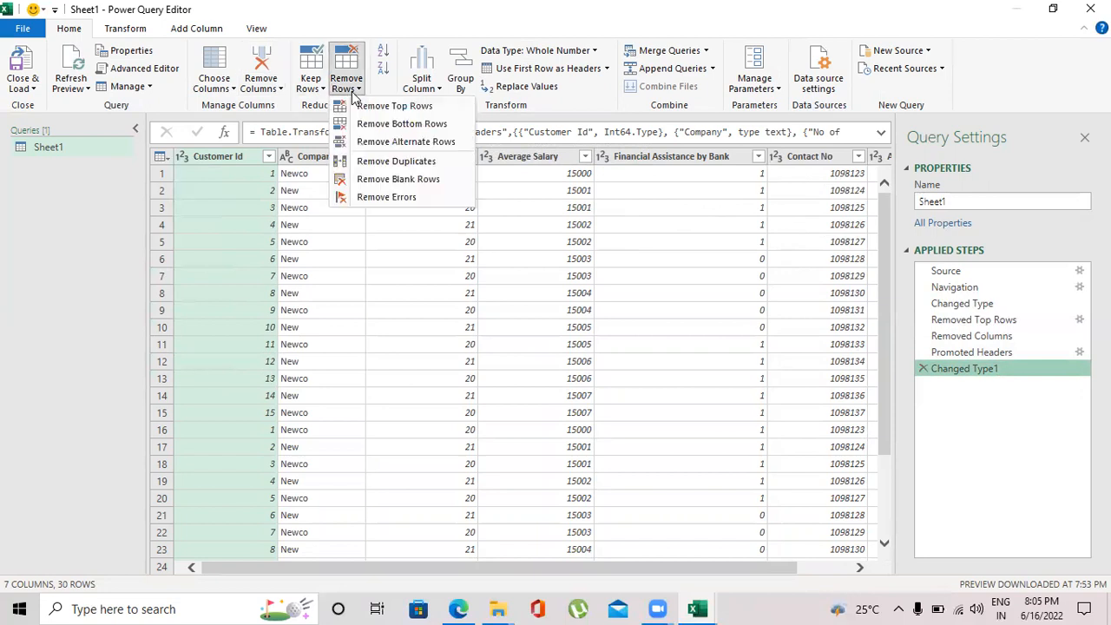
pyautogui.click(407, 163)
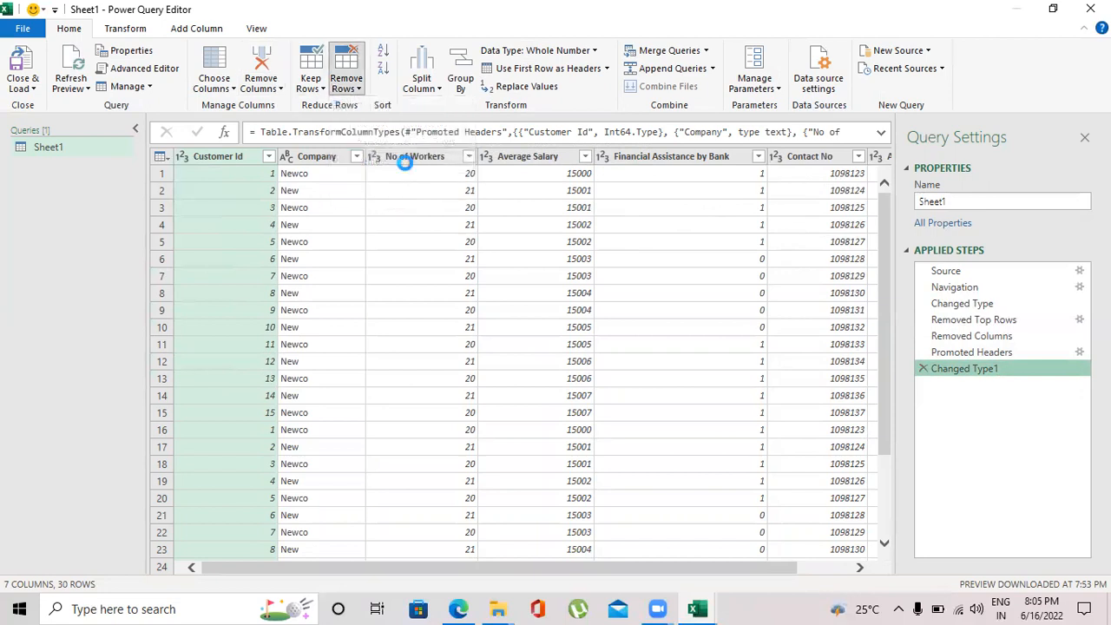
# Start an advanced Group By on Customer Id with a second grouping by Company.
pyautogui.click(461, 87)
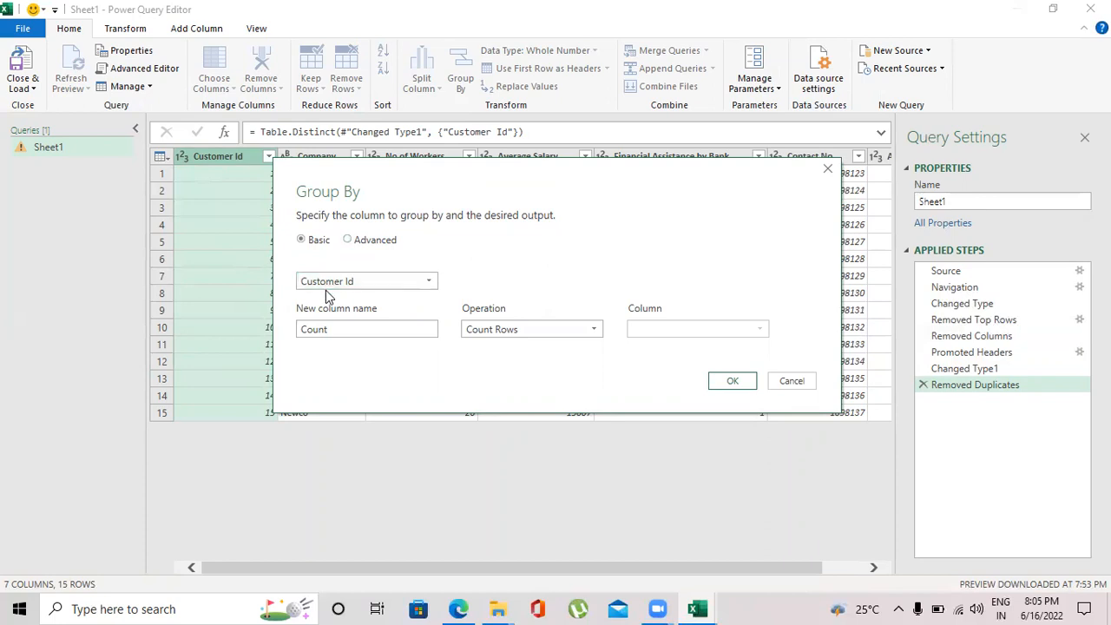
pyautogui.click(347, 240)
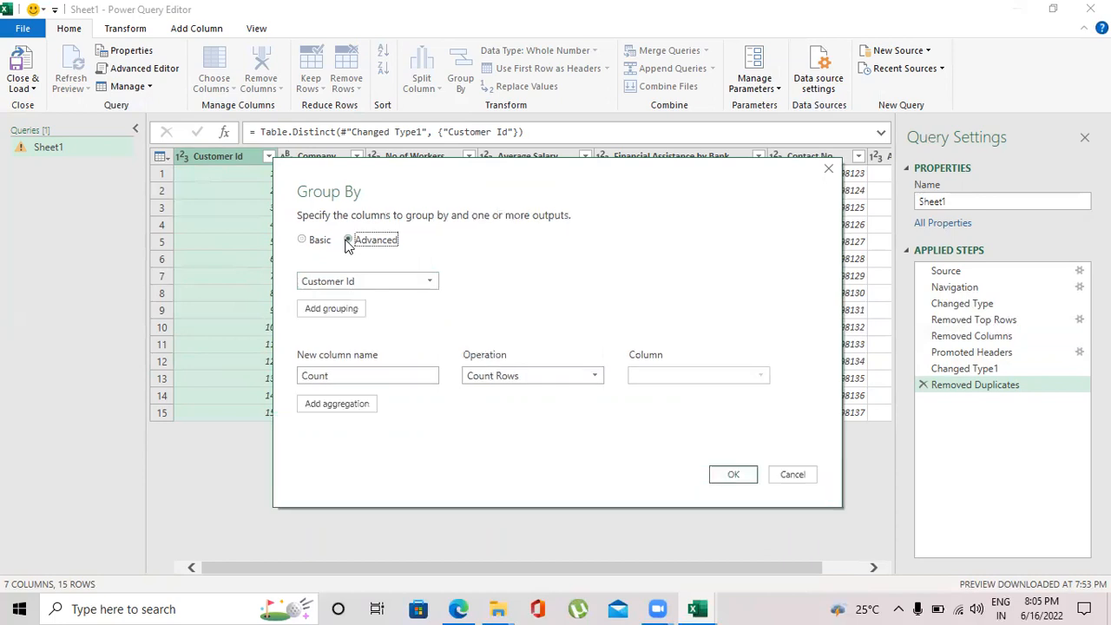
pyautogui.click(337, 308)
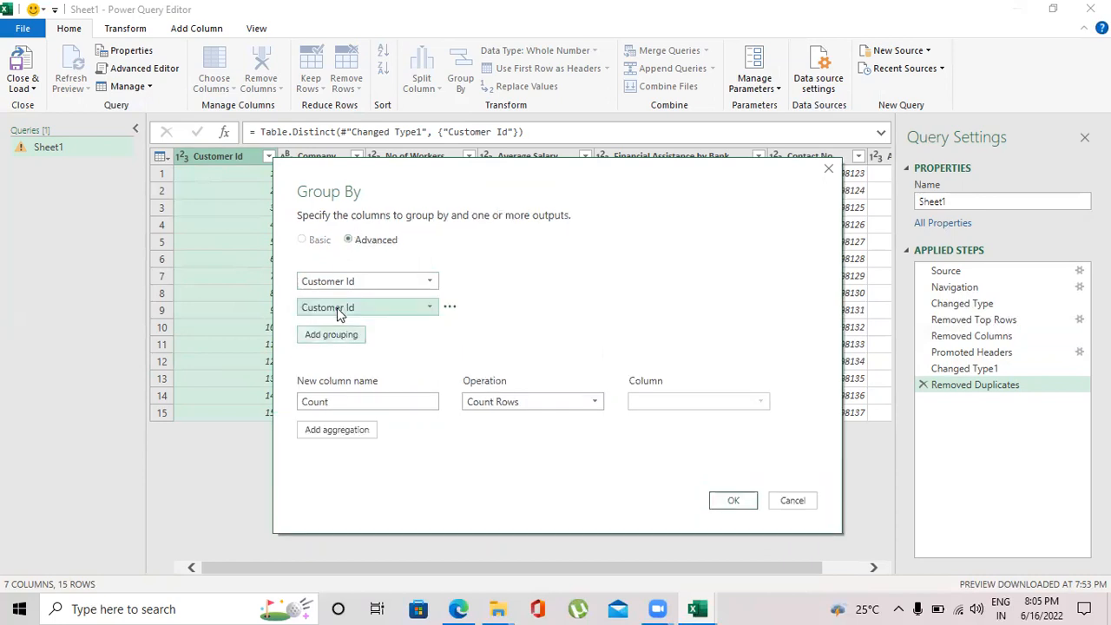
pyautogui.click(428, 307)
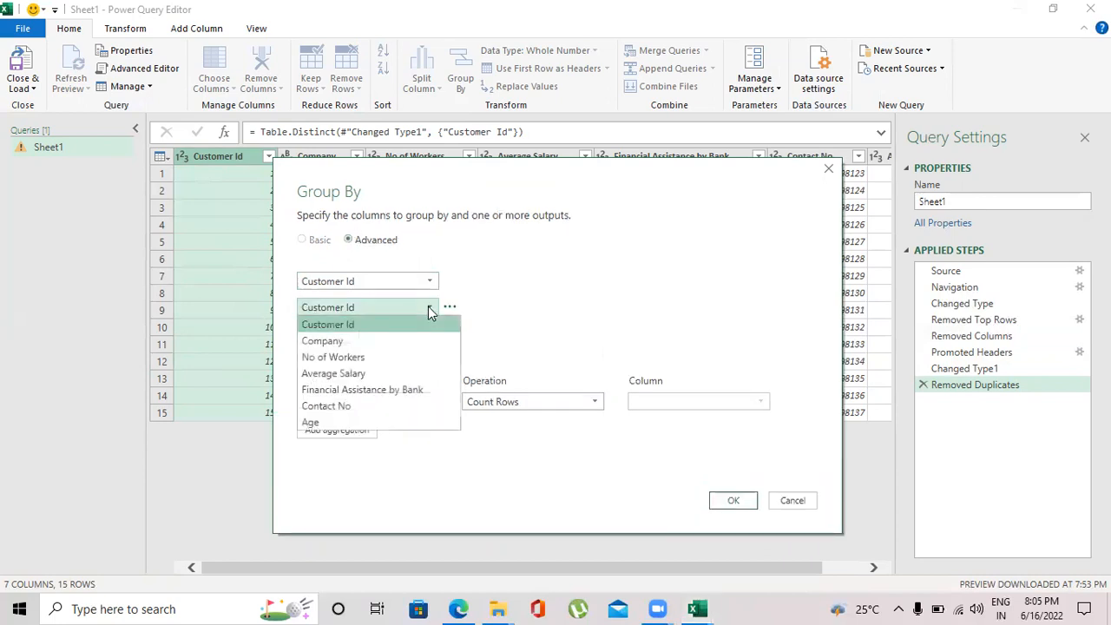
pyautogui.click(398, 338)
# Add an aggregation named Average Age that averages the Age column and apply the grouping.
pyautogui.doubleClick(363, 396)
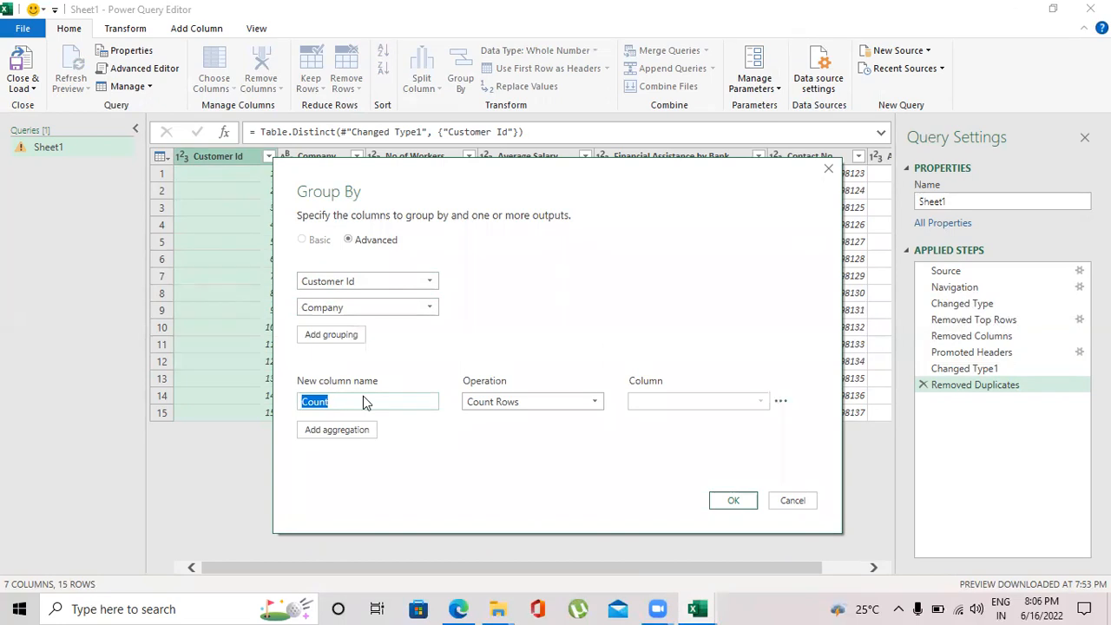
pyautogui.write('Average')
pyautogui.click(596, 407)
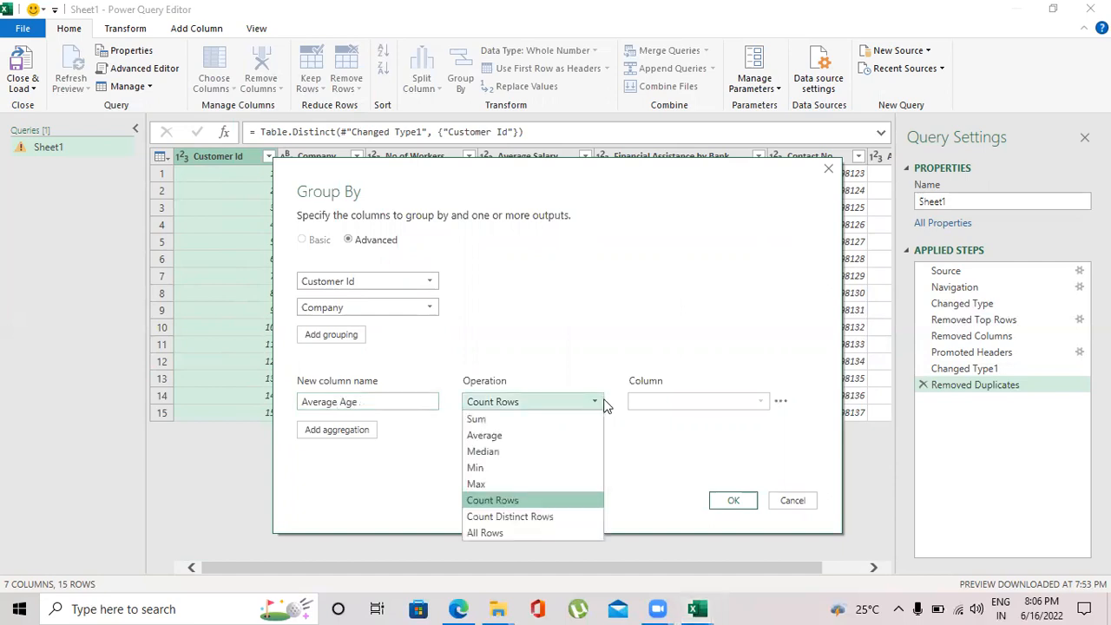
pyautogui.click(555, 430)
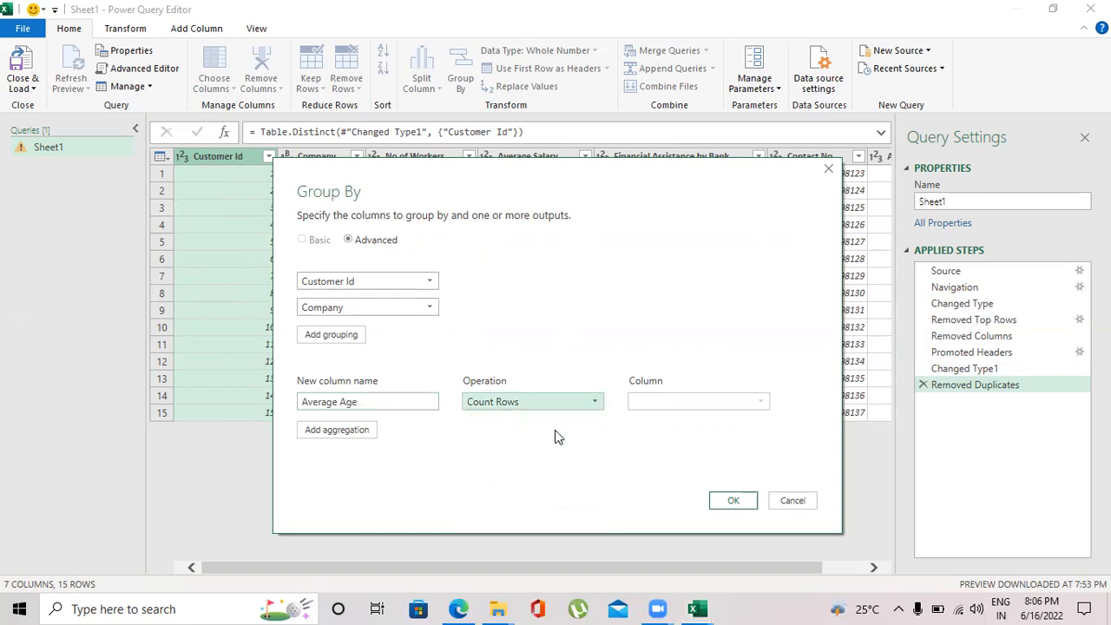
pyautogui.click(697, 406)
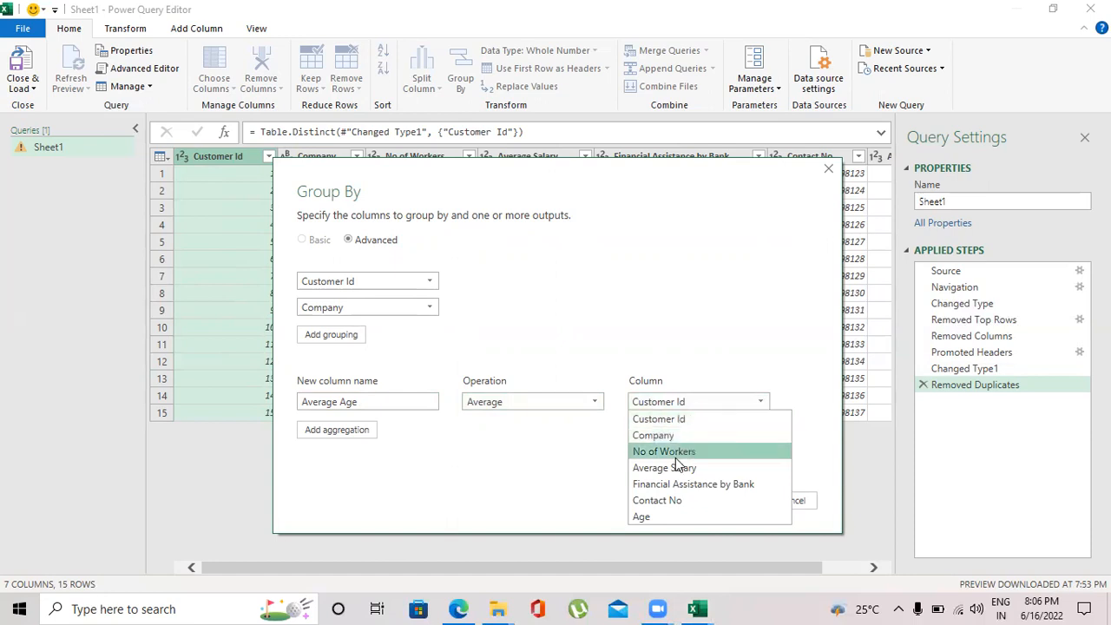
pyautogui.click(661, 514)
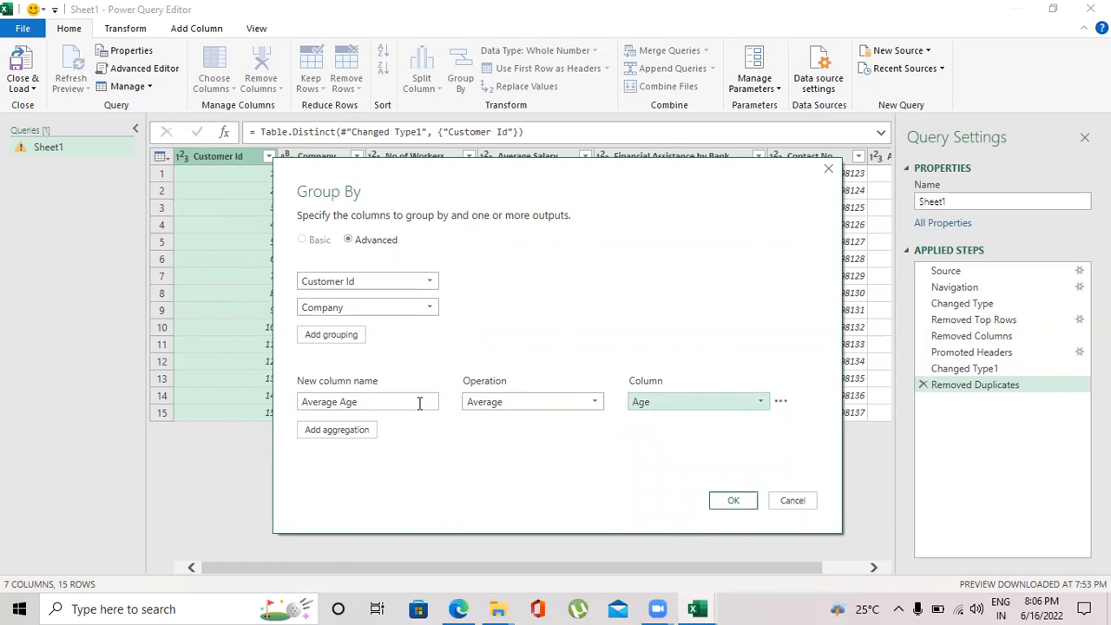
pyautogui.click(730, 500)
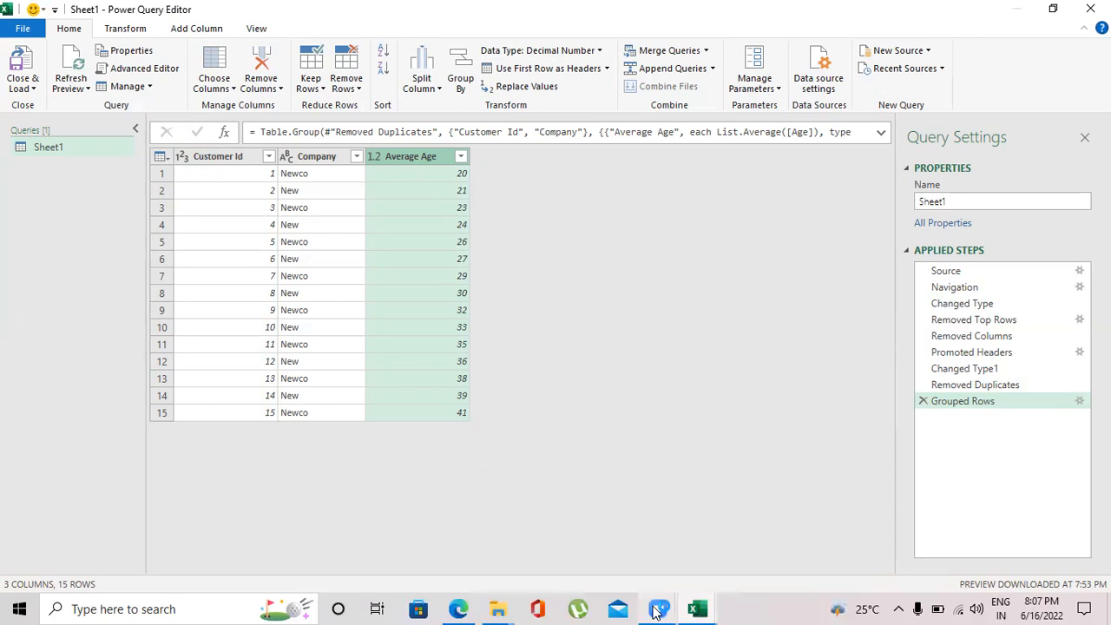
pyautogui.moveTo(657, 611)
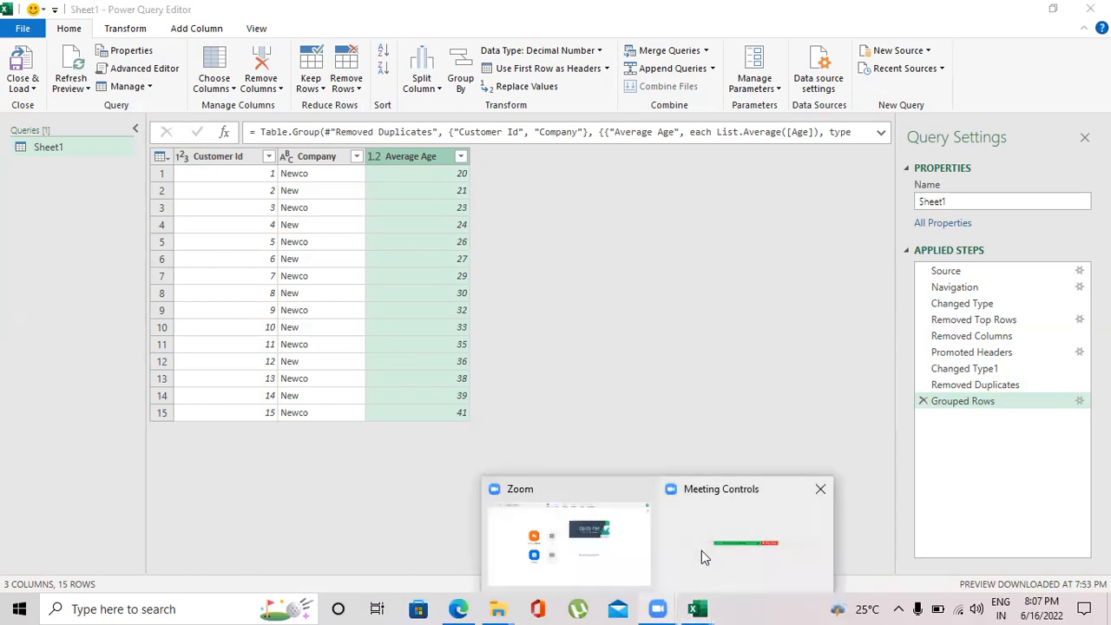
pyautogui.click(702, 551)
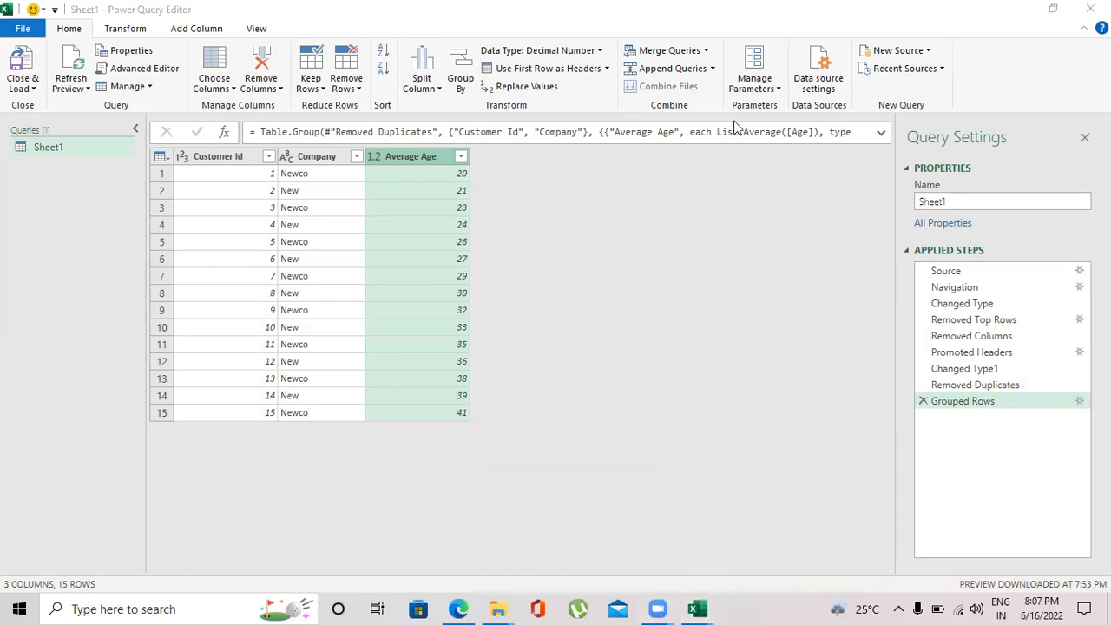